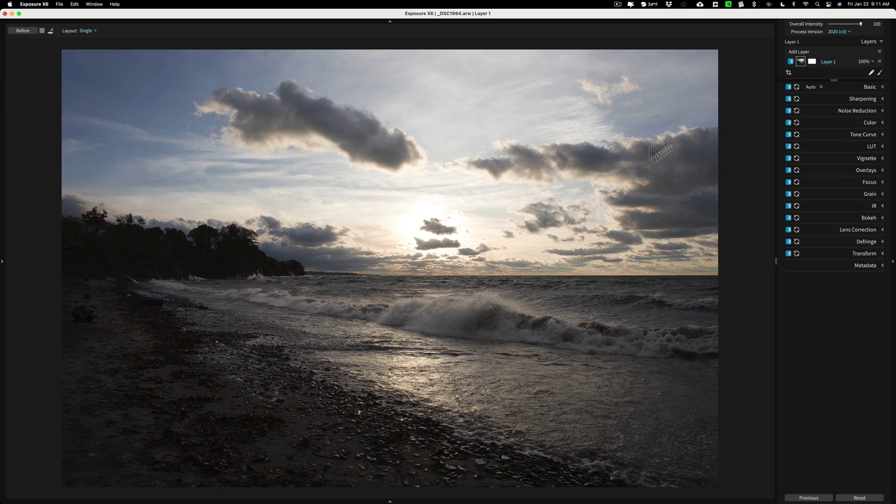
Open the shadows fully to 100 and pull the highlights down to -70.43
click(869, 87)
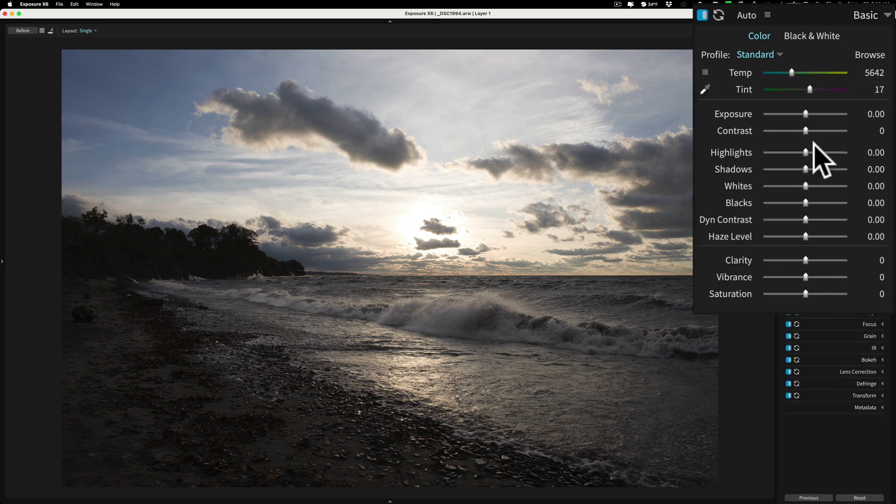
drag(807, 169, 860, 170)
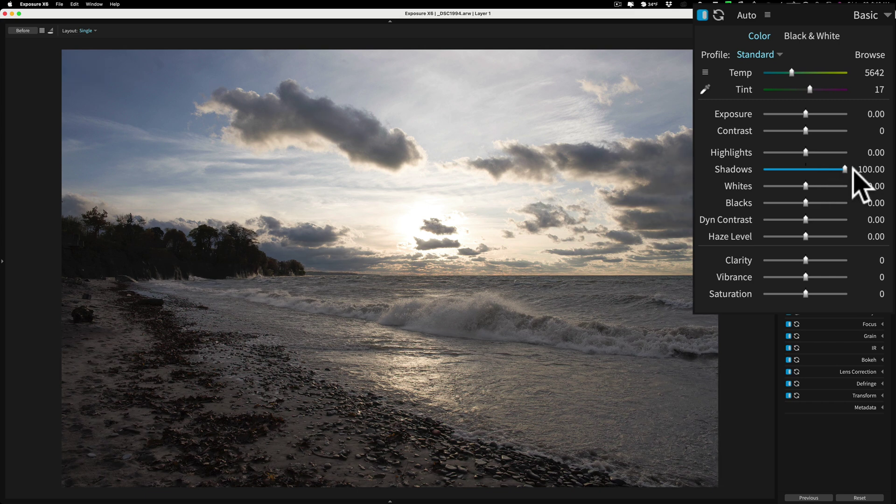
click(855, 170)
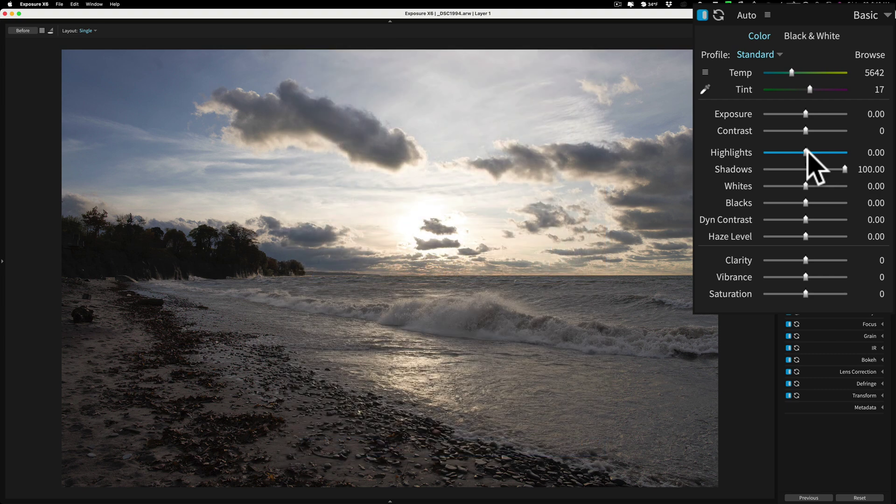
drag(806, 151, 776, 152)
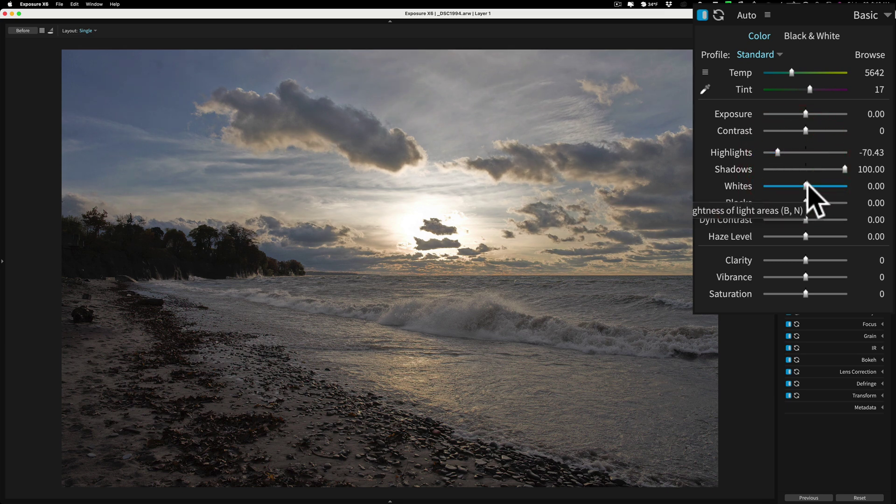
Lower whites to -2.61 and deepen blacks to -66.96 while previewing clipping
key(alt)
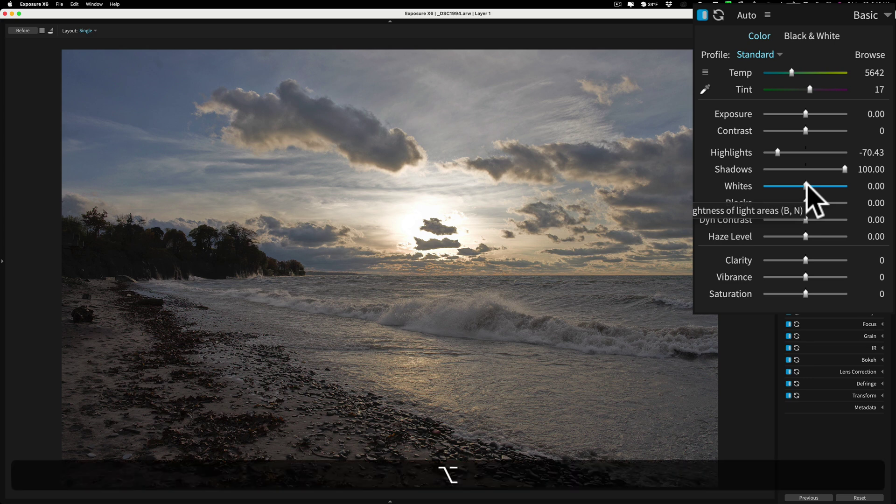
mouse_move(806, 186)
mouse_down()
mouse_move(818, 186)
mouse_move(794, 185)
mouse_move(803, 186)
mouse_up()
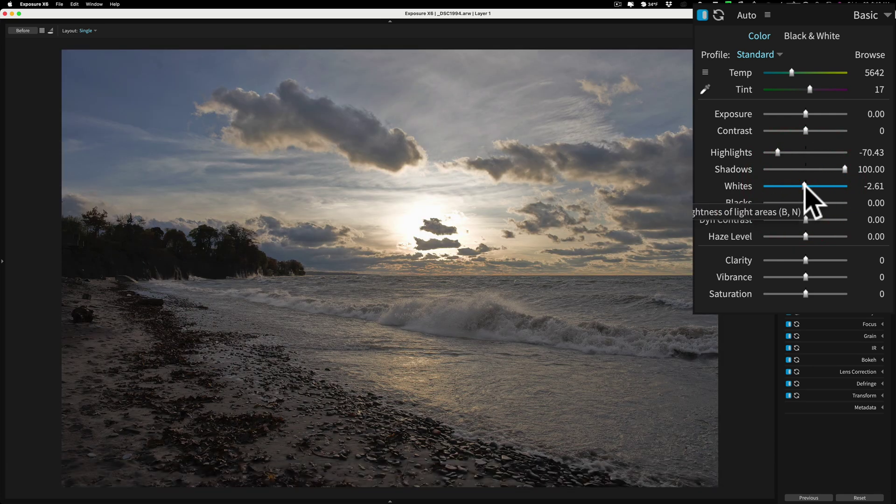
key(alt)
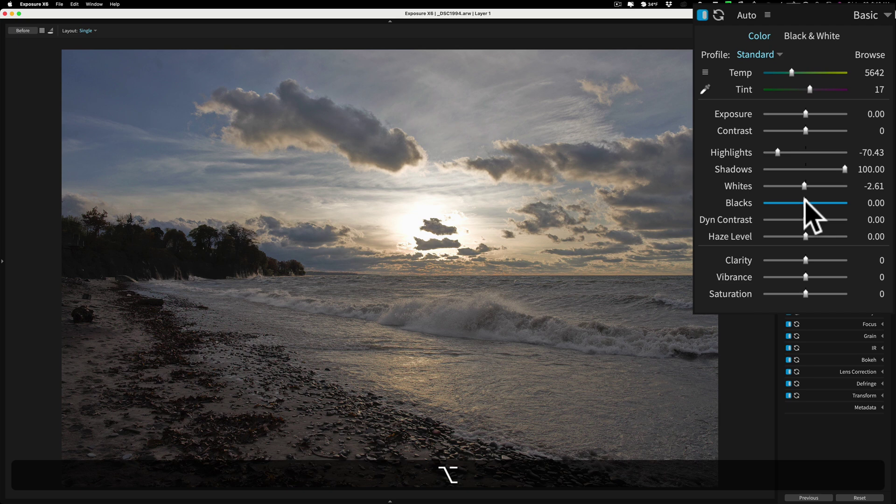
drag(805, 202, 779, 203)
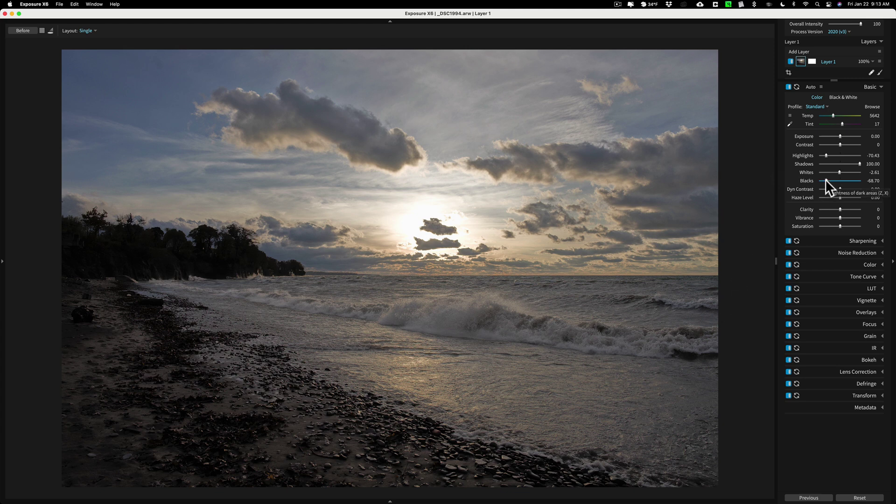
key(alt)
drag(825, 180, 826, 181)
Lift the tone curve's midtones to 22, with shadows at 10
click(855, 274)
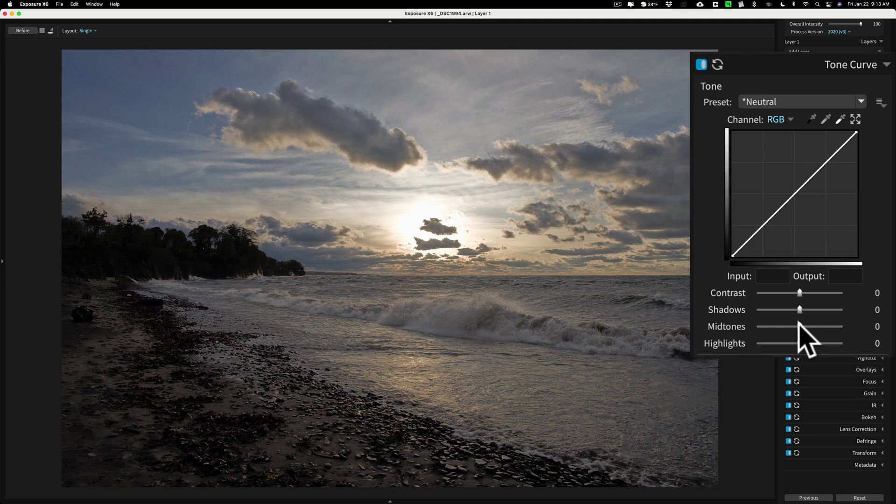
drag(799, 325, 803, 306)
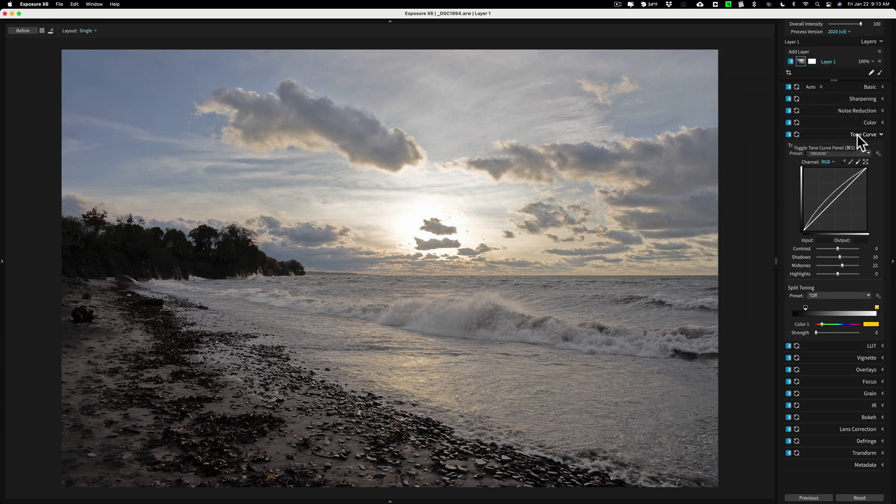
In the Basic panel, raise whites to 2.61, lift blacks to -60 and set contrast to 3
click(857, 133)
click(867, 86)
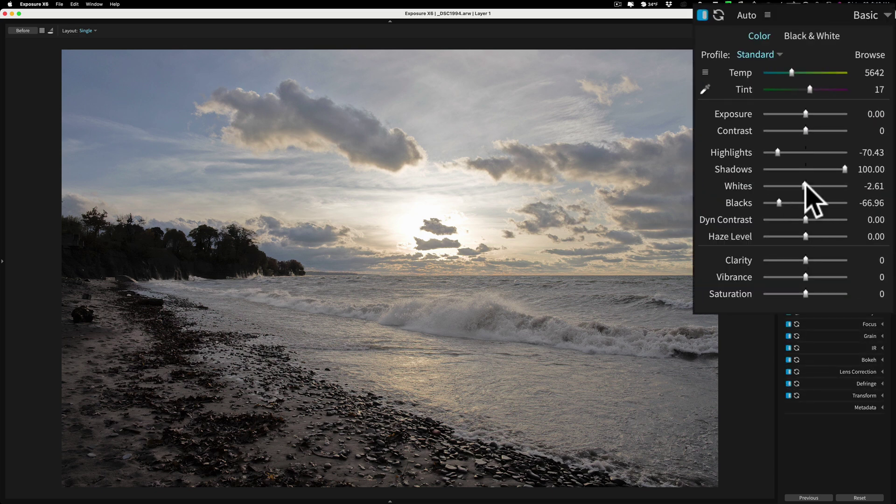
key(alt)
drag(805, 185, 783, 203)
key(alt)
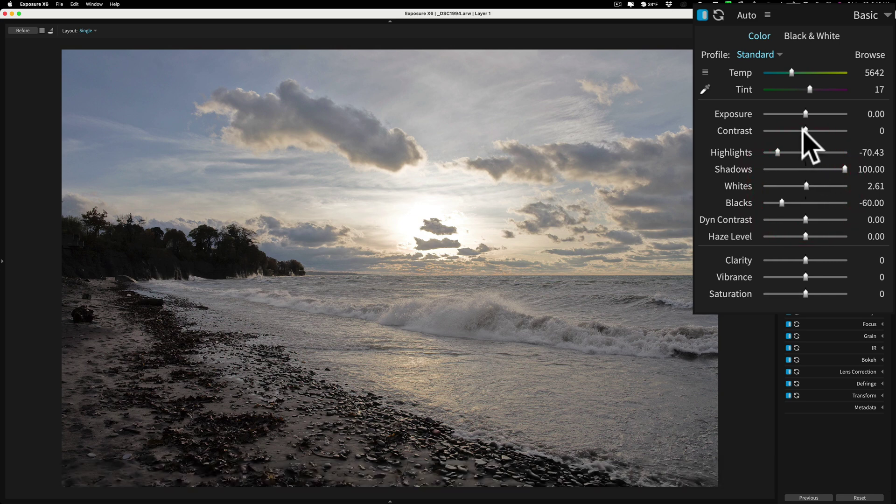
drag(803, 129, 806, 130)
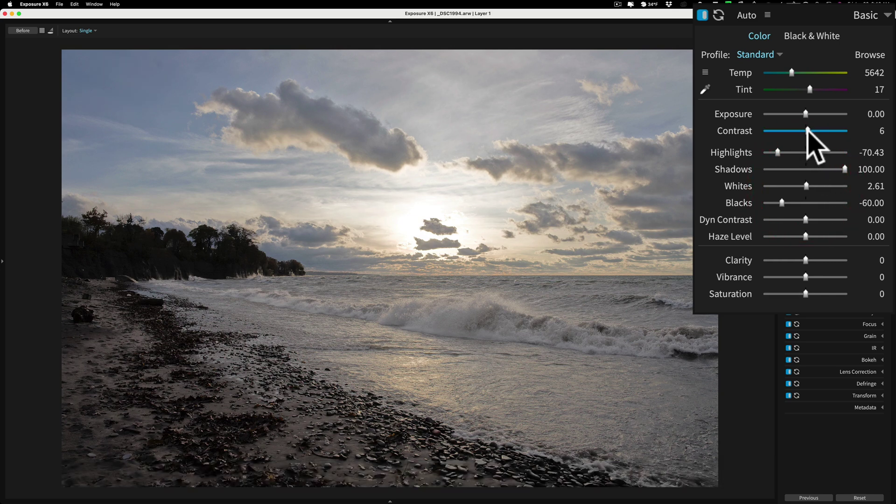
drag(808, 129, 806, 131)
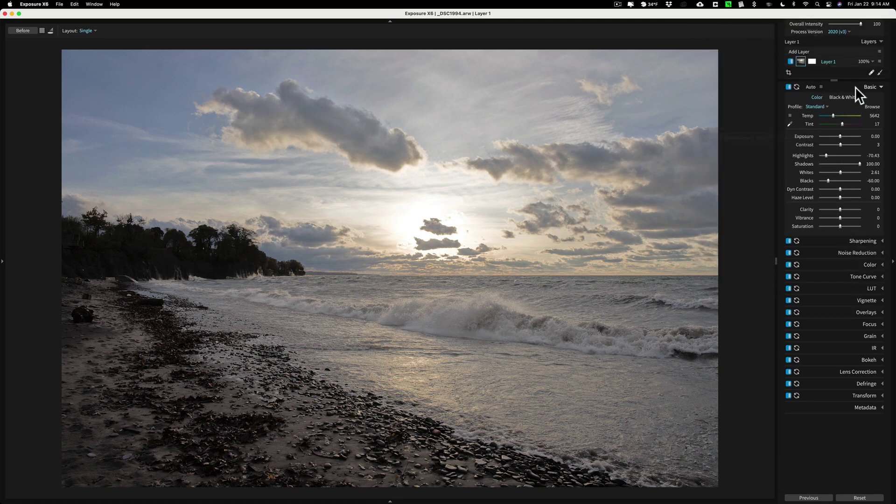
click(855, 86)
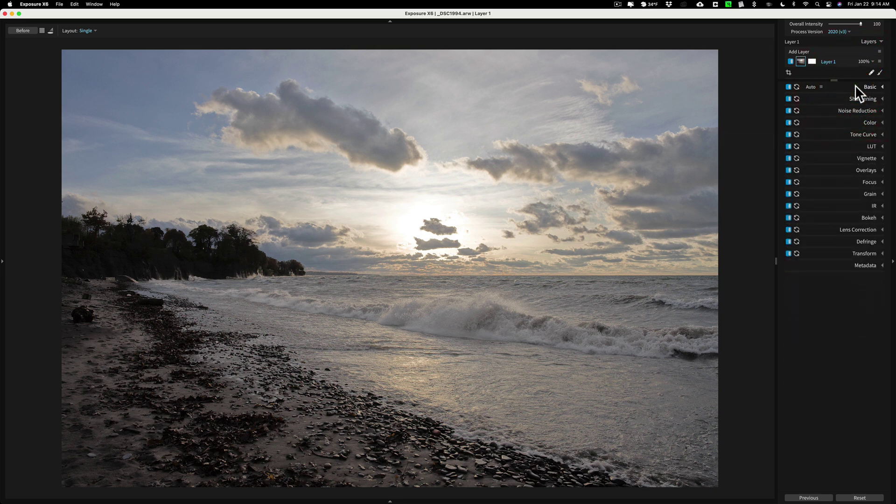
Set Orange/Yellow saturation to 29/28, their luminance to -38/-28, and Blue luminance to -45
click(871, 123)
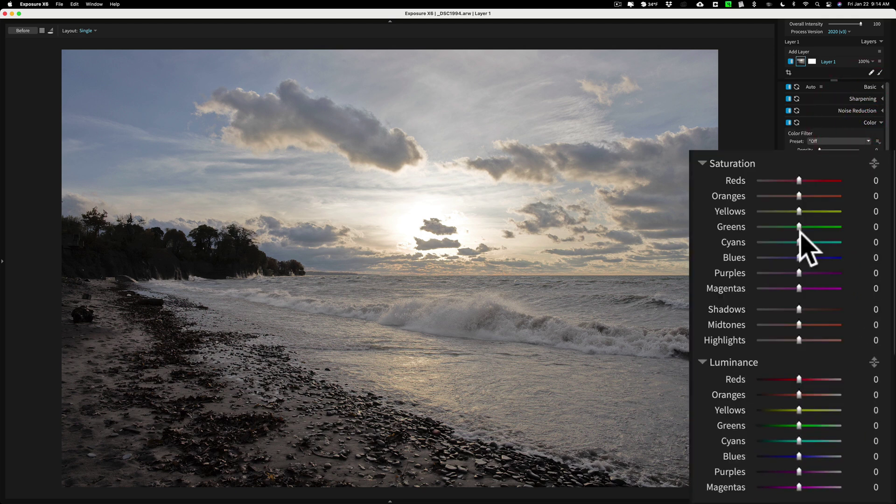
mouse_move(797, 211)
mouse_down()
mouse_move(809, 208)
mouse_move(799, 195)
mouse_move(809, 193)
mouse_up()
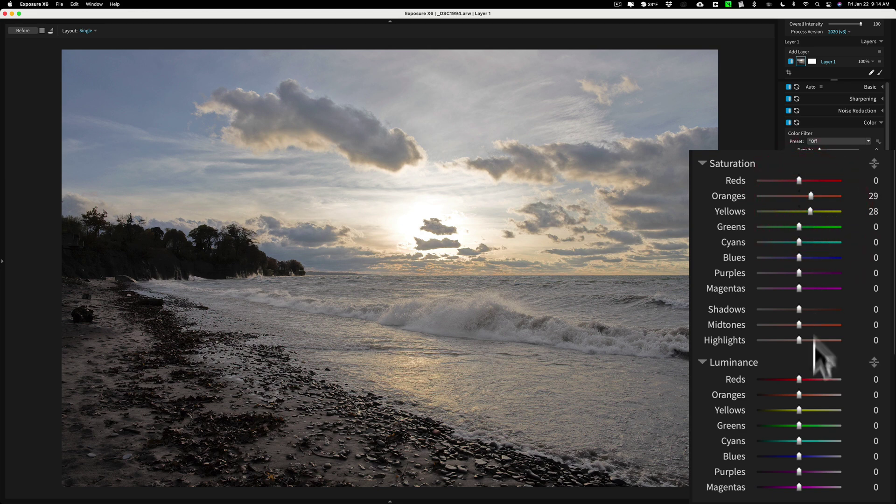
drag(799, 410, 783, 395)
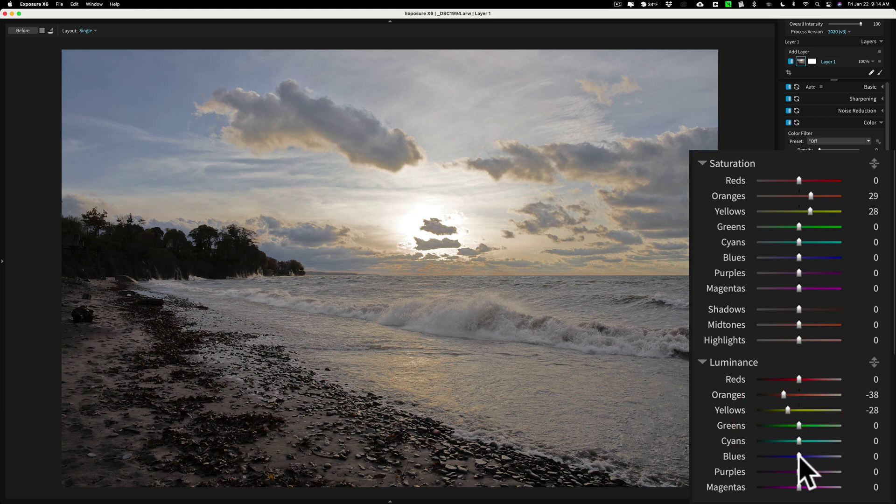
drag(799, 456, 780, 456)
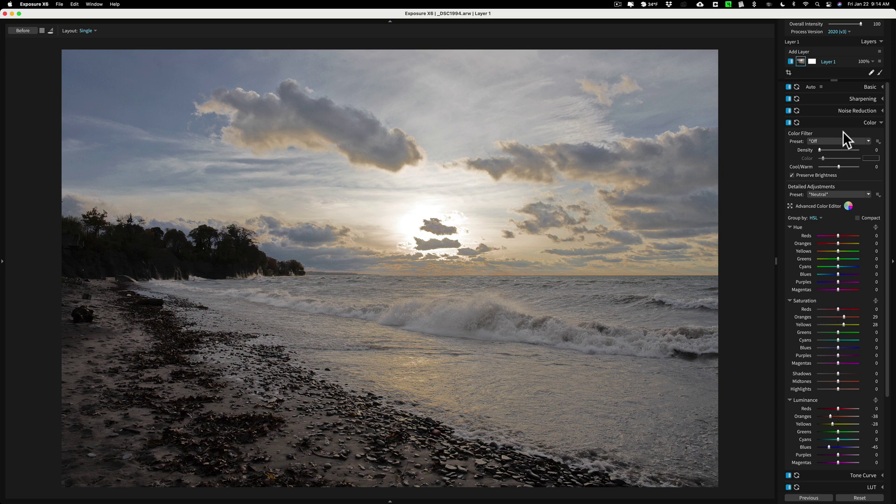
click(868, 123)
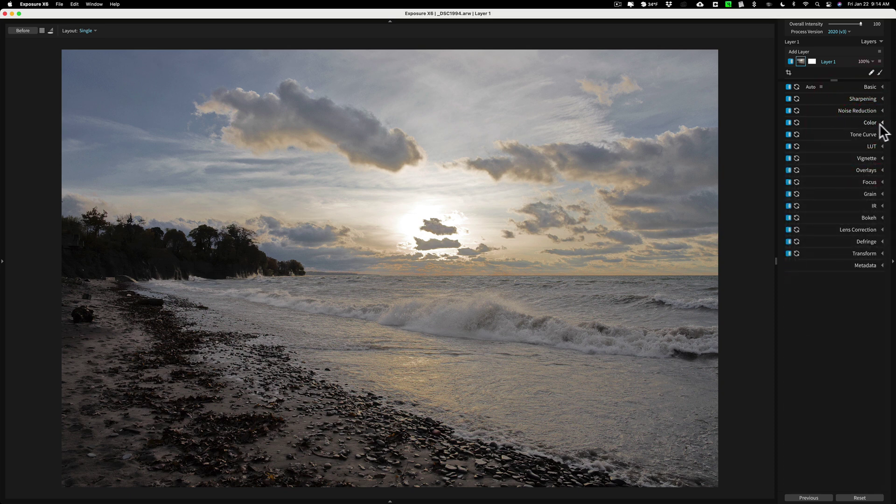
Set Clarity to 32 and overall Saturation to 44 in the Basic panel
click(871, 87)
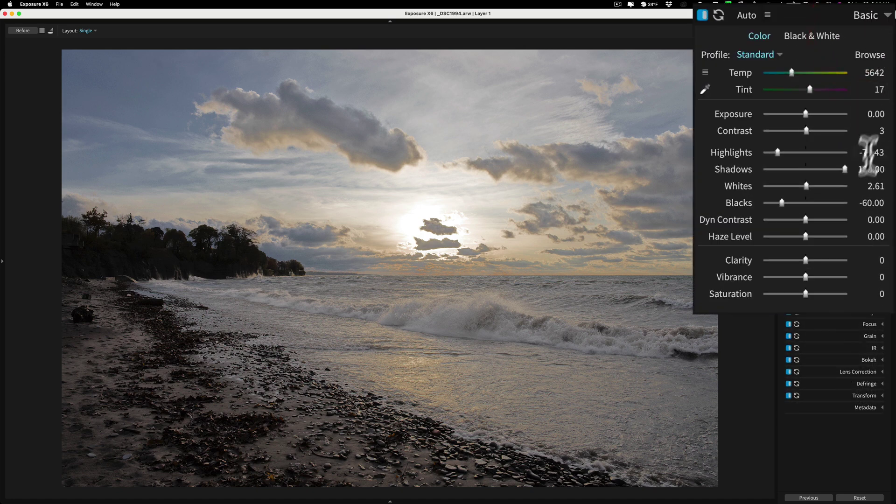
drag(808, 257, 818, 259)
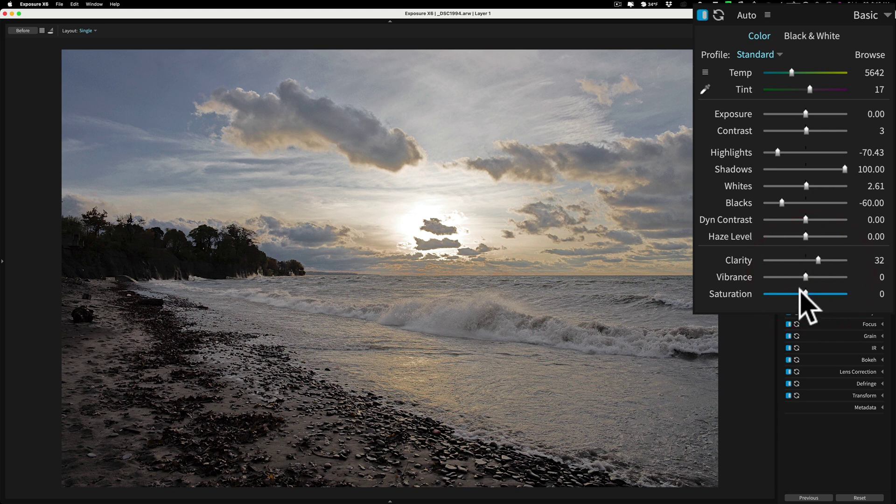
drag(799, 290, 823, 291)
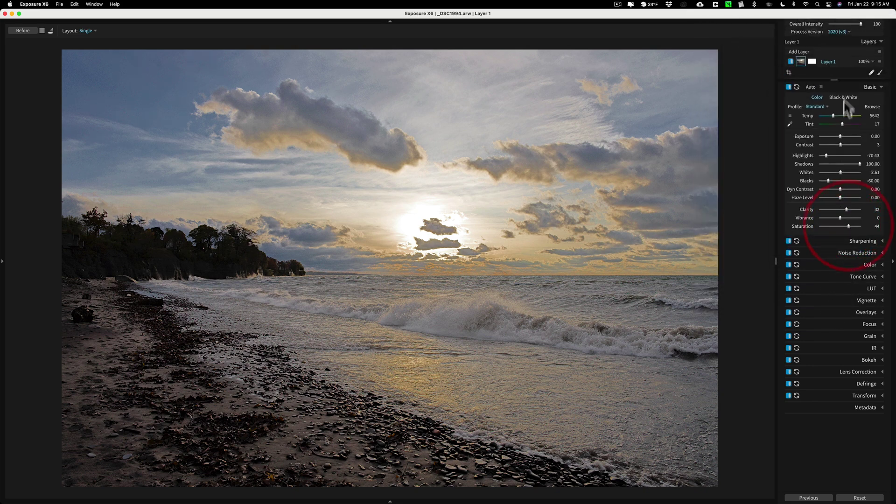
click(861, 87)
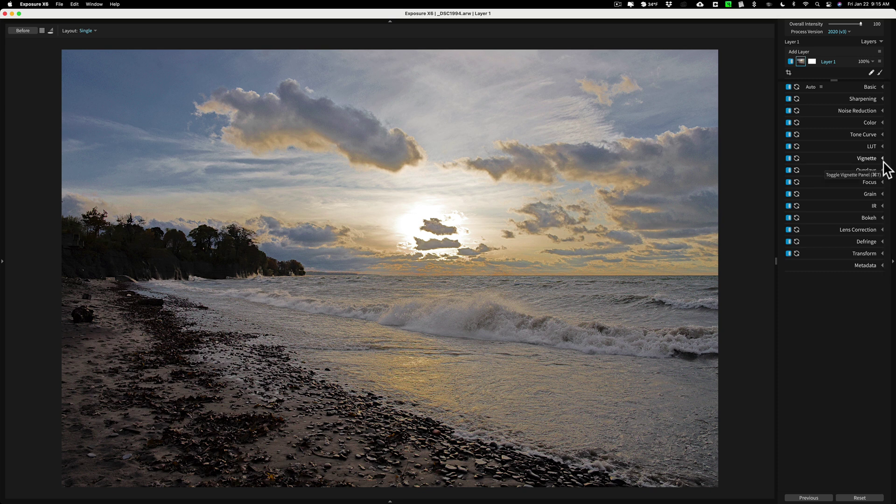
click(865, 97)
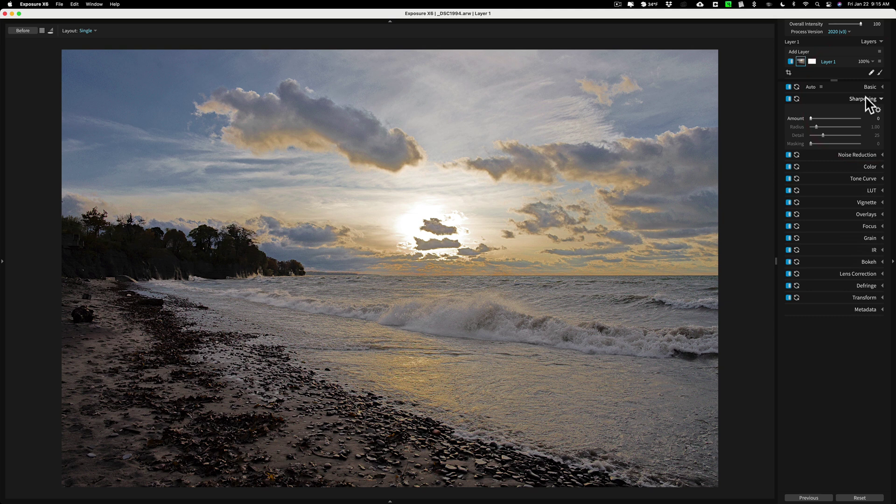
click(865, 97)
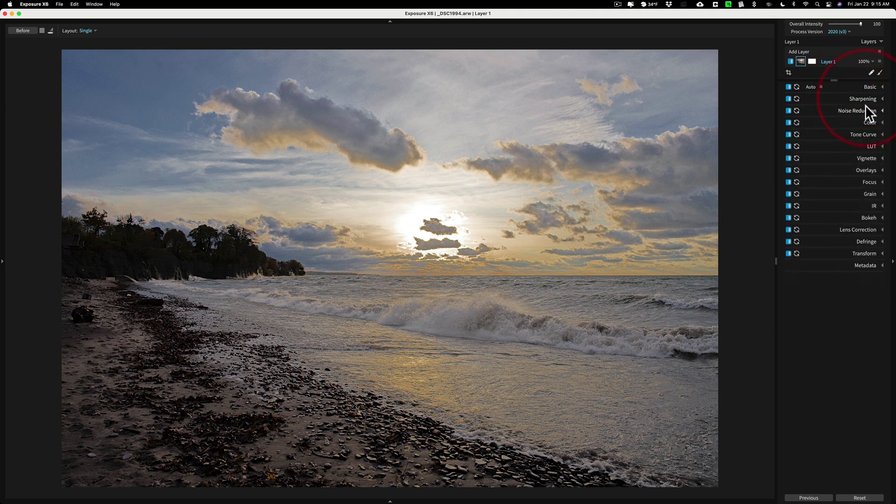
click(864, 108)
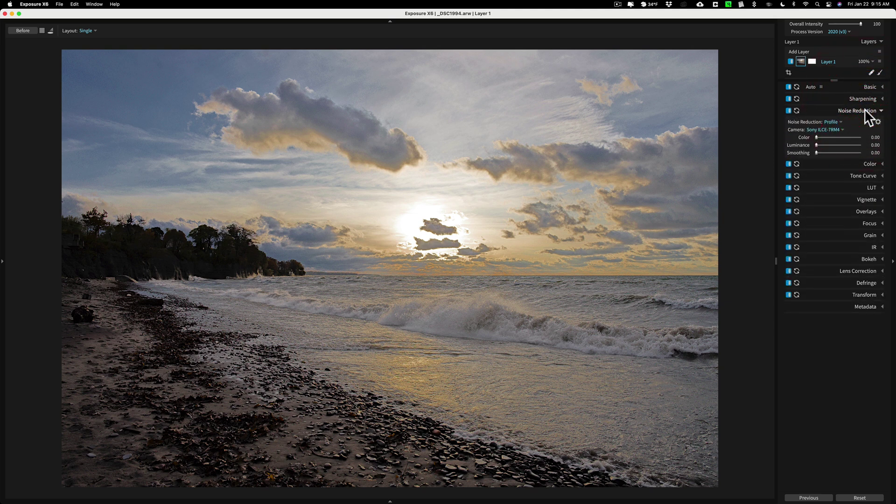
click(865, 108)
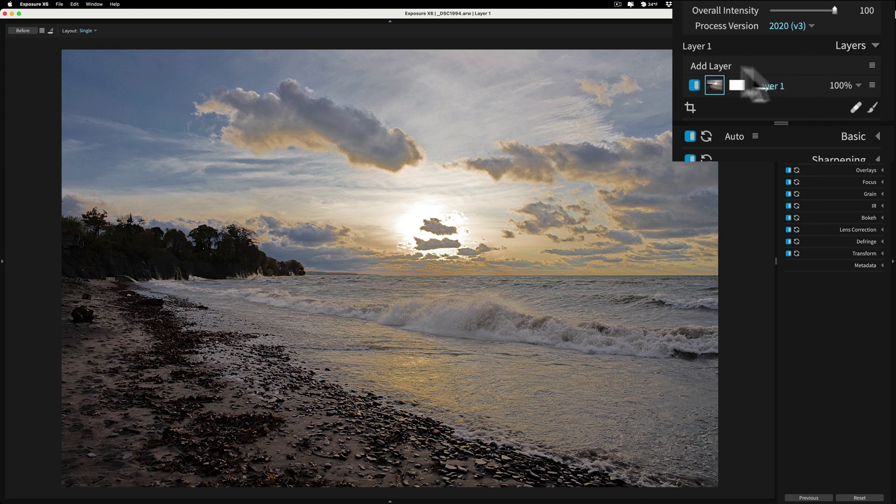
Add Layer 2 above Layer 1, pick the mask brush, and expand its brush settings
click(707, 63)
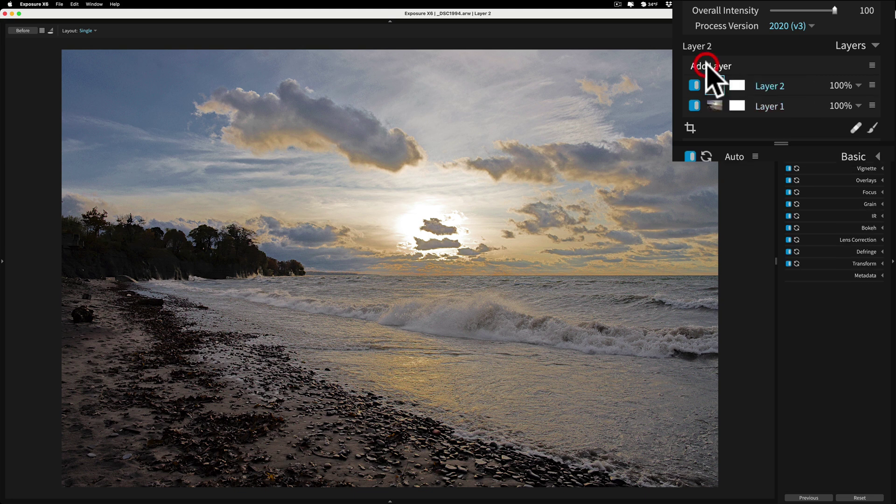
click(782, 143)
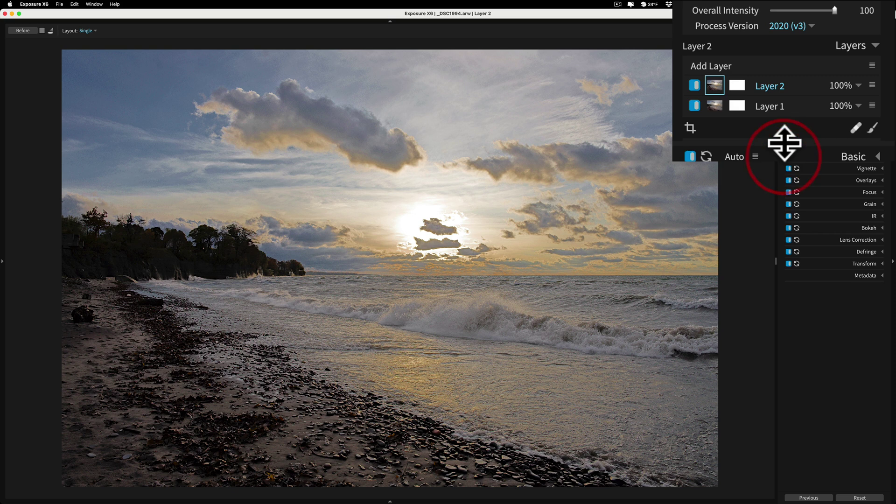
click(796, 162)
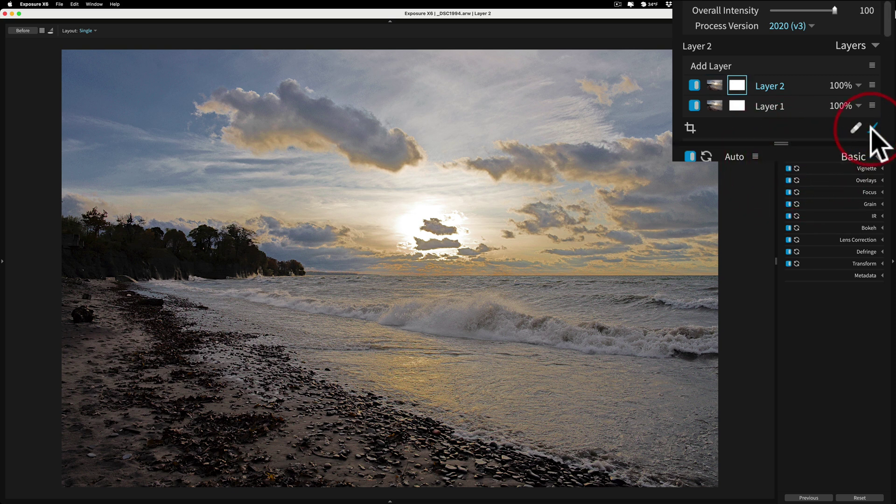
drag(834, 90, 846, 286)
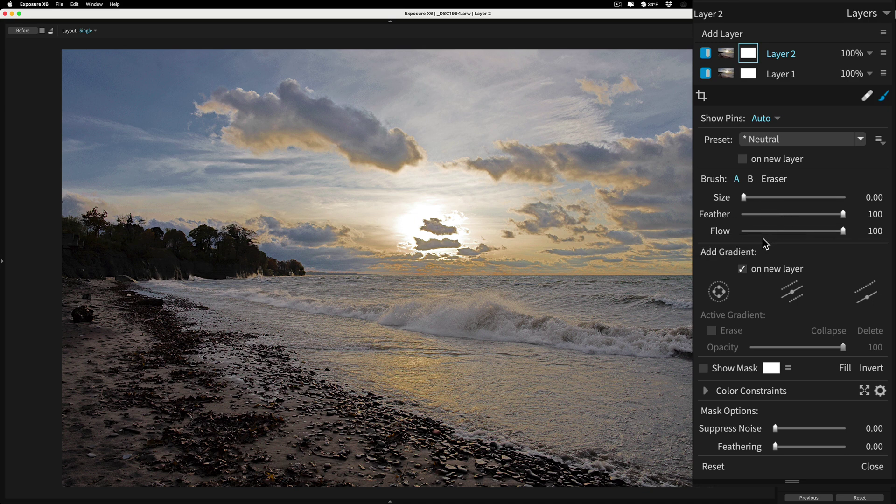
Set the mask brush size to 5.25 using the Size slider and bracket keys
click(743, 196)
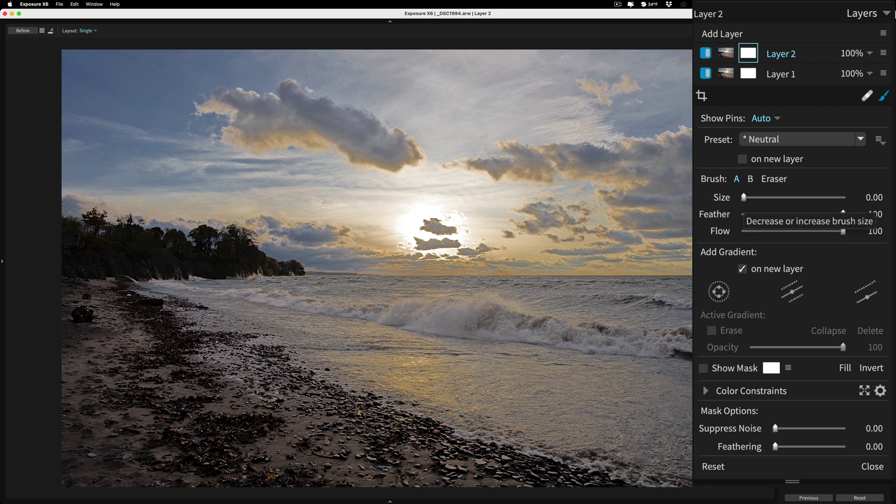
drag(744, 200, 785, 201)
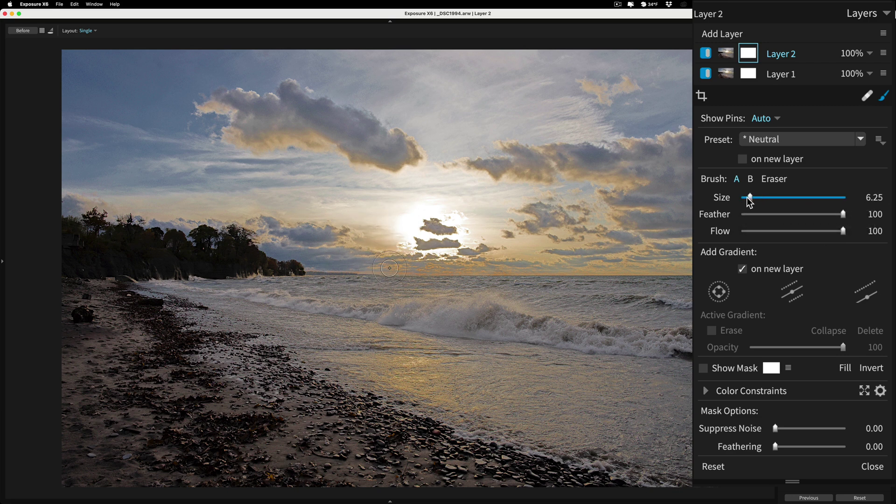
mouse_move(749, 201)
mouse_down()
mouse_move(779, 202)
mouse_move(748, 202)
mouse_up()
key(bracketleft)
key(bracketleft)
key(bracketright)
key(bracketright)
key(bracketright)
key(bracketright)
key(bracketright)
key(bracketright)
key(bracketright)
key(bracketright)
key(bracketleft)
key(bracketleft)
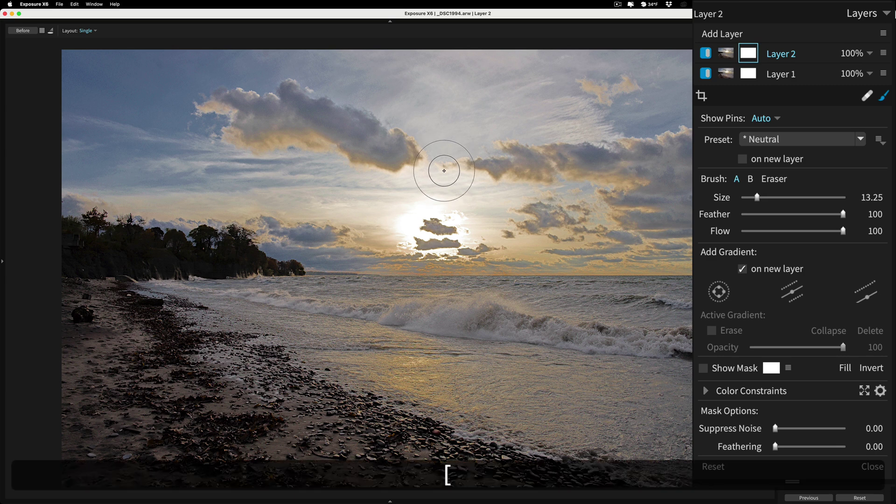
key(bracketright)
key(bracketright)
key(bracketleft)
key(bracketleft)
key(bracketleft)
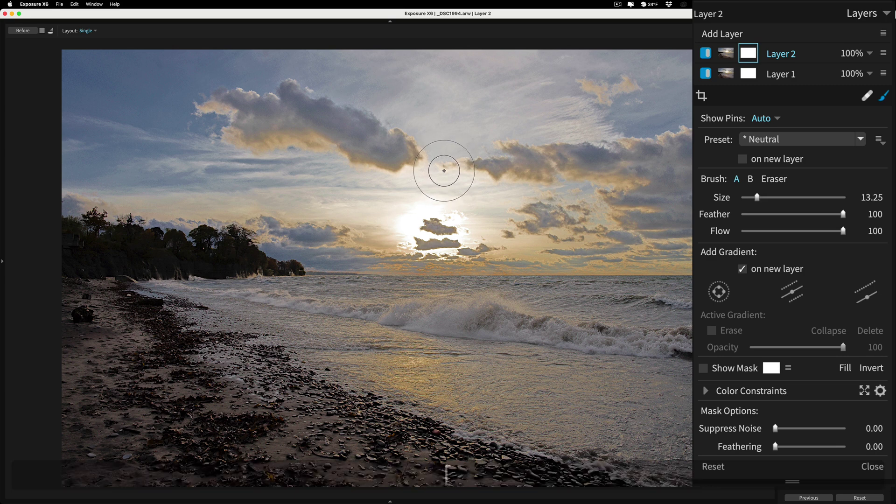
key(bracketleft)
key(bracketleft)
key(bracketleft)
key(bracketleft)
key(bracketleft)
key(bracketleft)
key(bracketleft)
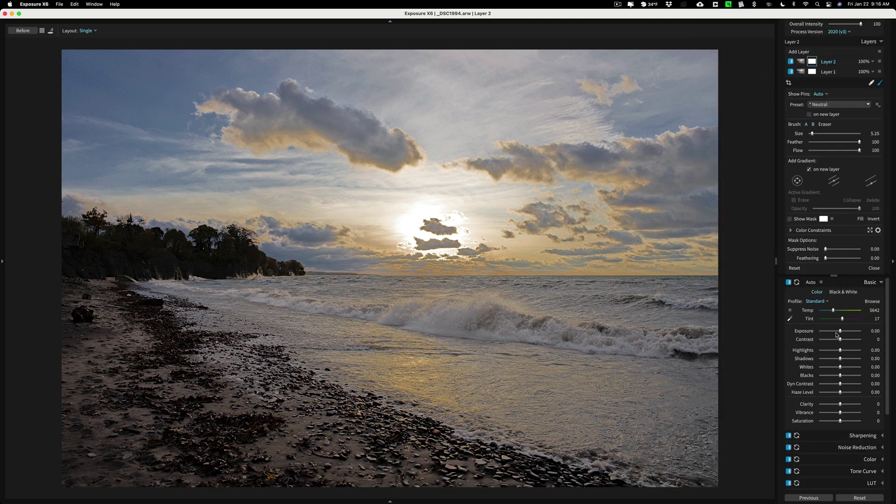
Give Layer 2 an Exposure of 1.00 and brush it along the dark left cliff
drag(841, 331, 845, 332)
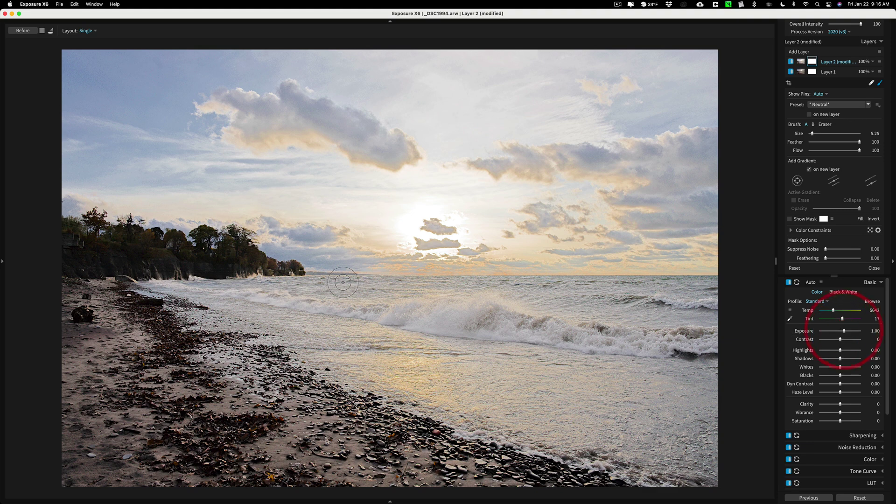
mouse_move(262, 266)
mouse_down()
mouse_move(63, 262)
mouse_move(99, 255)
mouse_up()
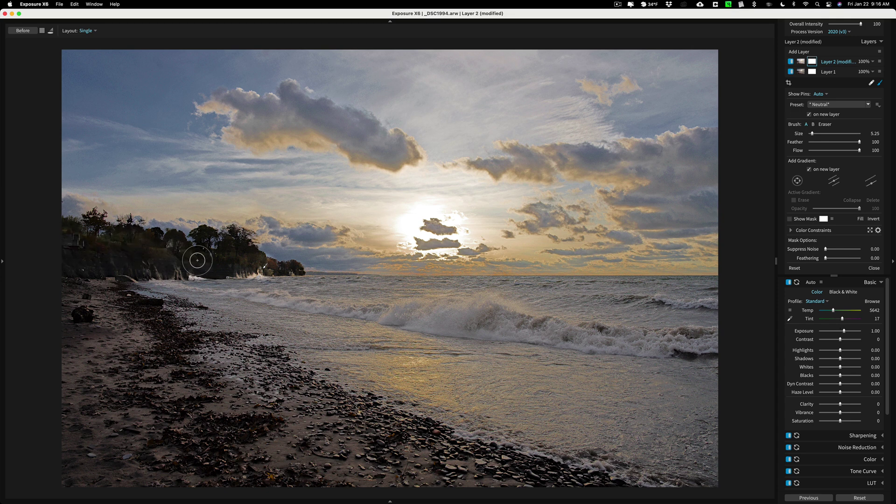
Paint the brightening onto the trees, cliff, treetops and shoreline with the smallest brush
click(250, 267)
key(bracketleft)
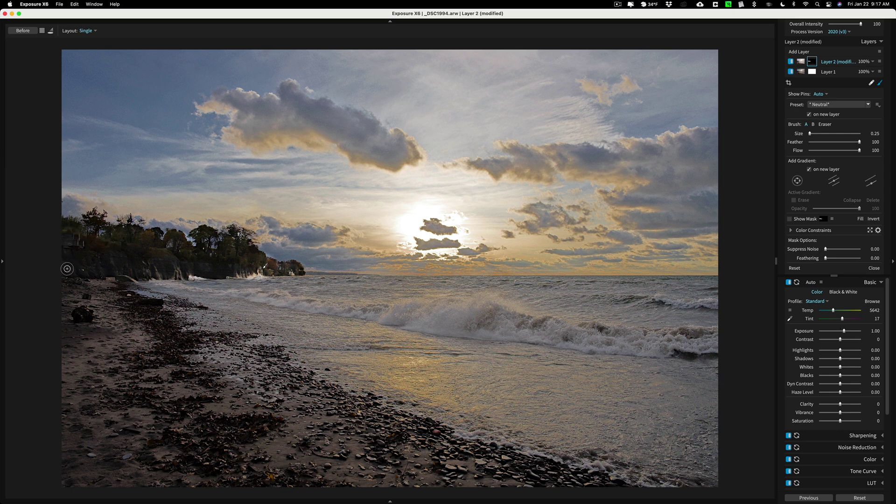
click(91, 270)
click(96, 220)
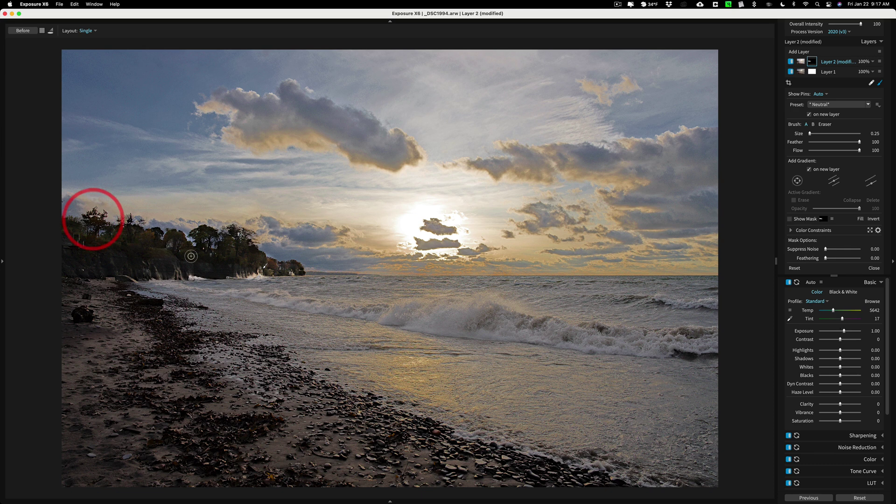
click(291, 269)
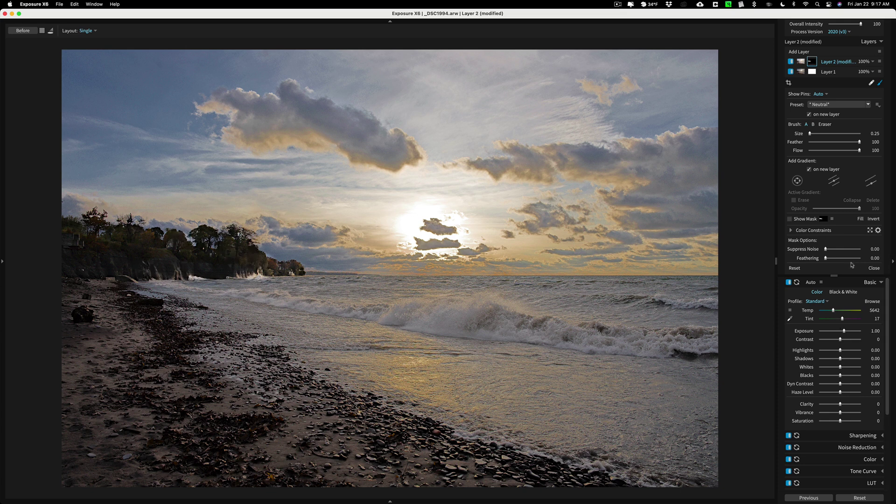
Set the painted cliffs' Exposure to 1.17 and Saturation to 27
drag(845, 334, 814, 304)
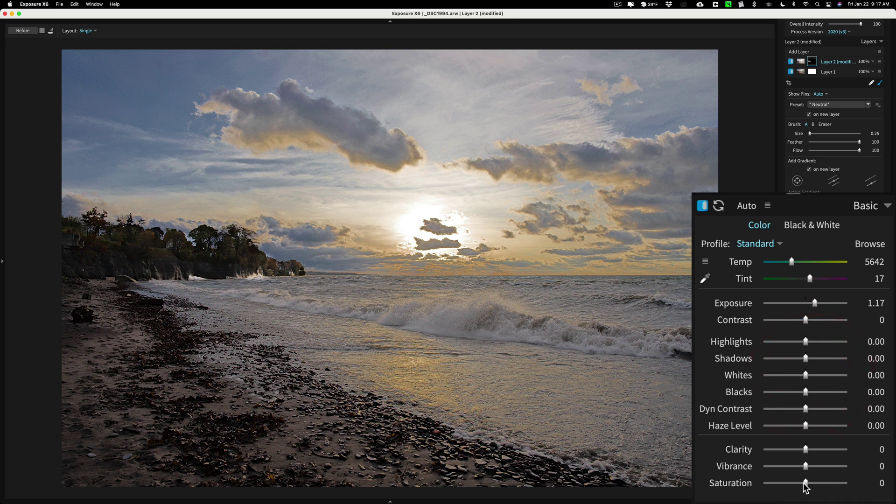
drag(804, 484, 816, 484)
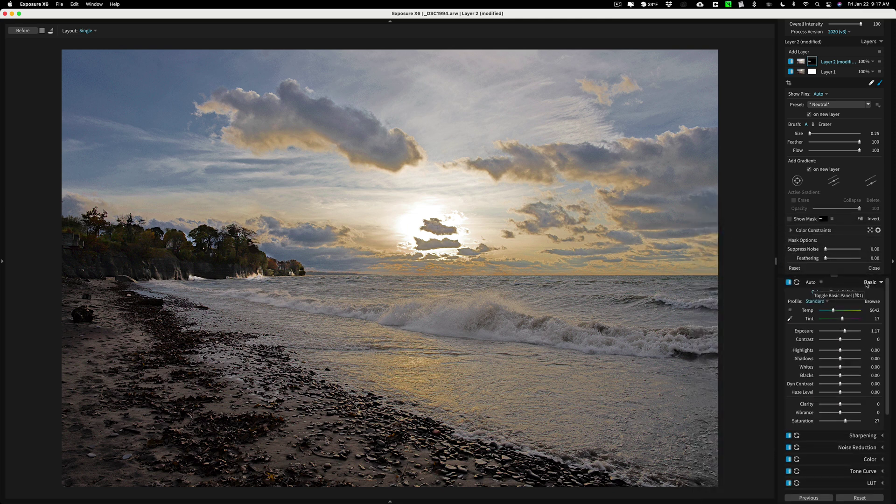
drag(834, 276, 834, 118)
Switch to Layer 1 and set its Tone Curve Contrast to 22
click(871, 125)
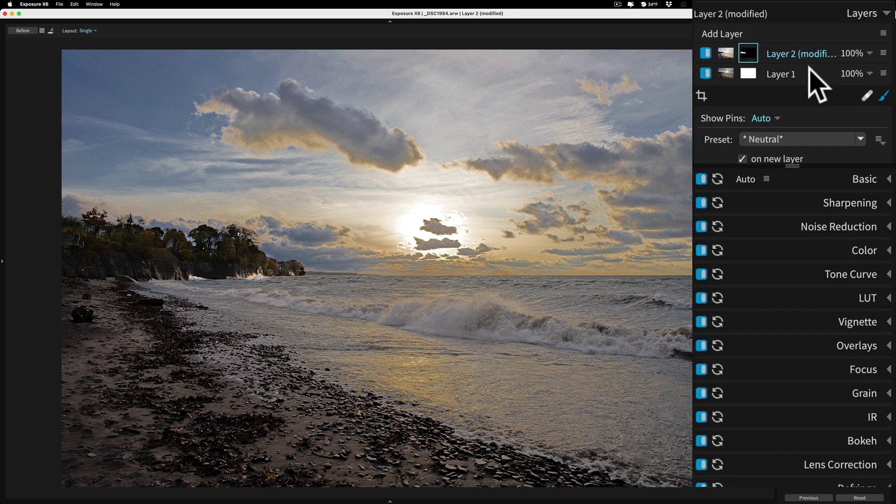
click(807, 71)
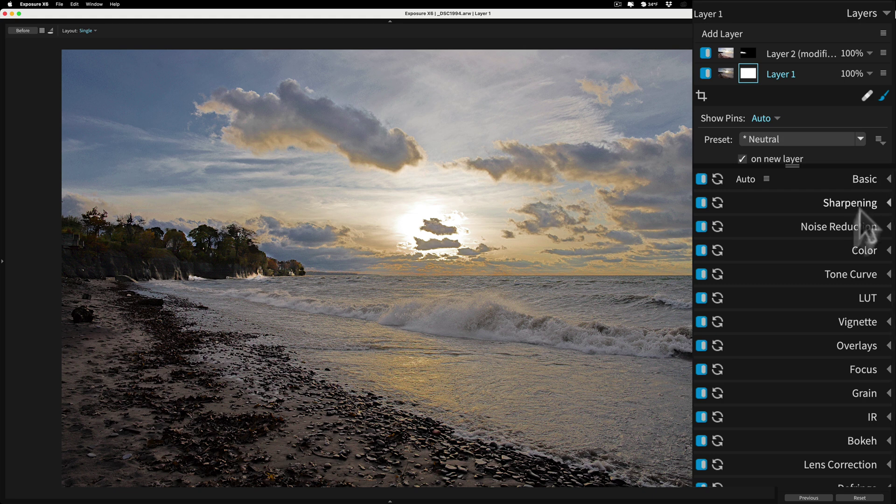
click(867, 172)
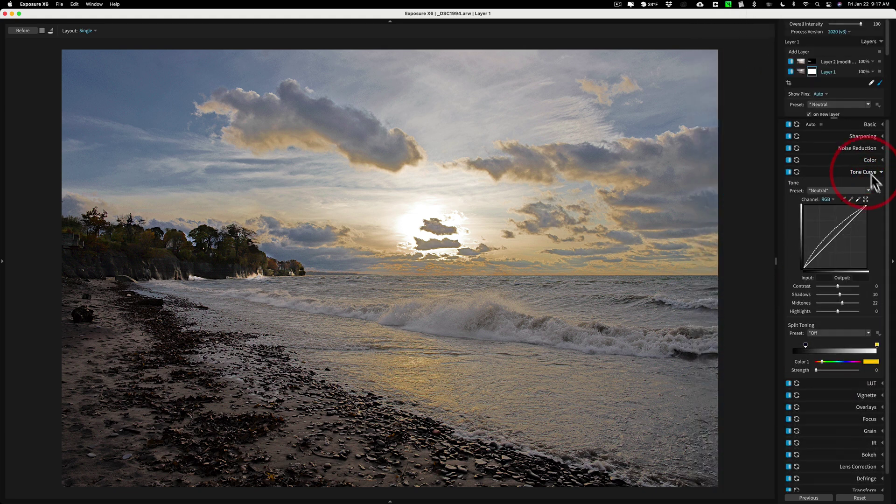
drag(802, 329, 812, 331)
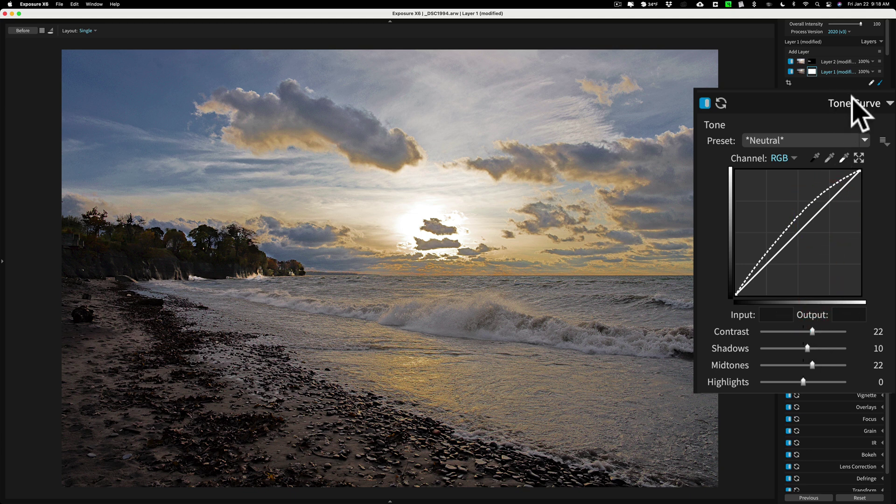
Add a dark vignette of Amount 26 to Layer 1 to darken the seascape's edges
click(864, 169)
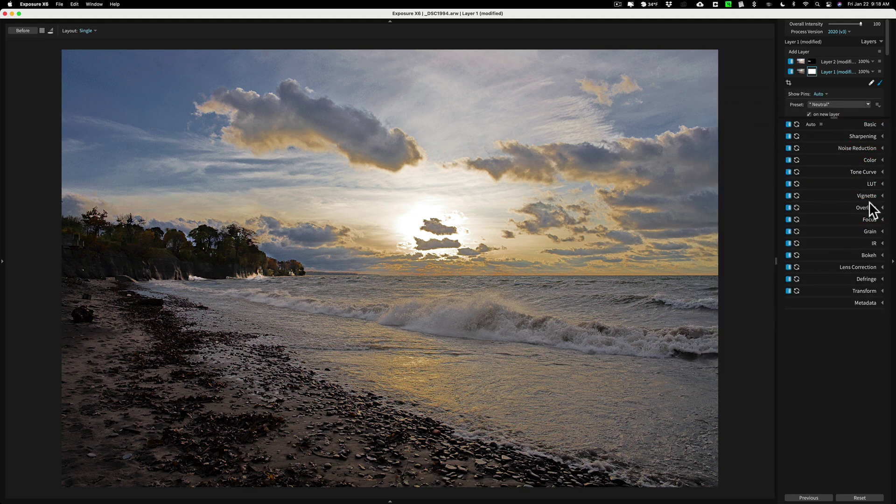
click(868, 197)
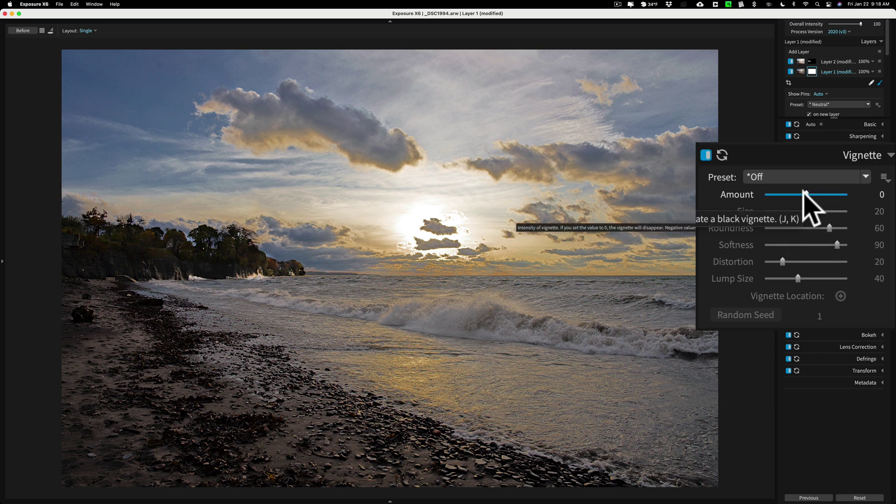
mouse_move(804, 190)
mouse_down()
mouse_move(774, 191)
mouse_move(820, 193)
mouse_up()
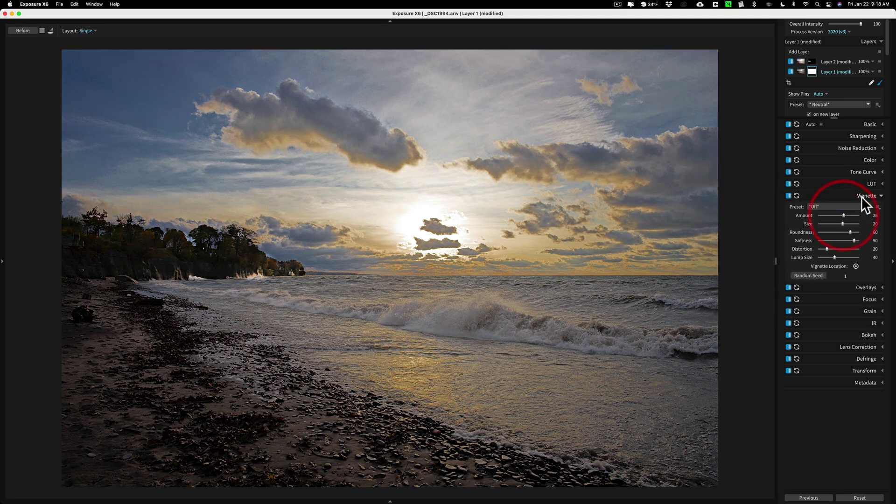
Fold away the Vignette panel and turn off the mask brush tool
click(861, 195)
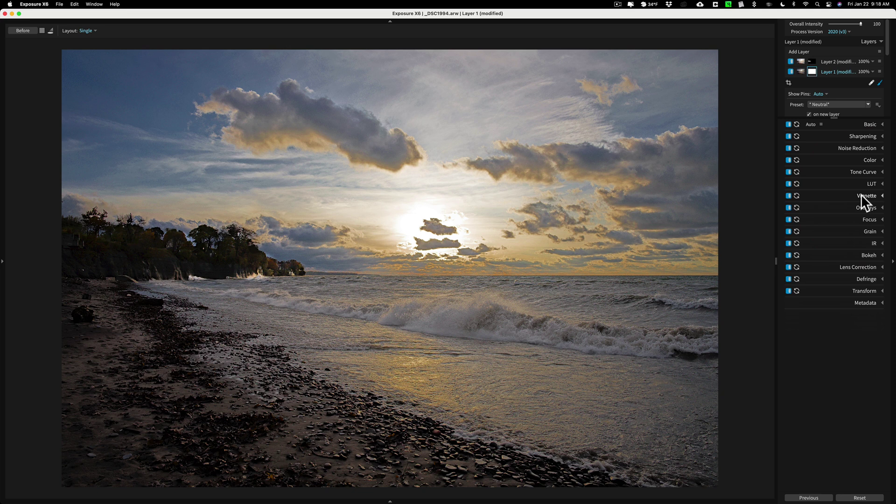
click(880, 83)
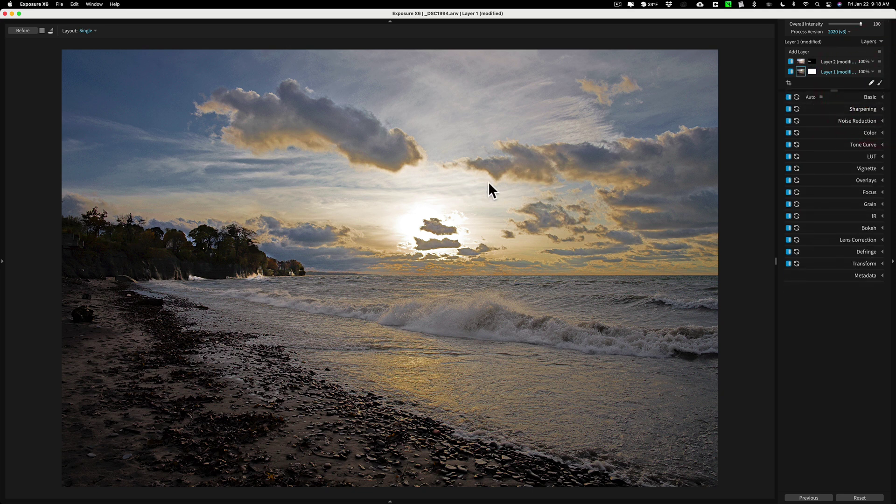